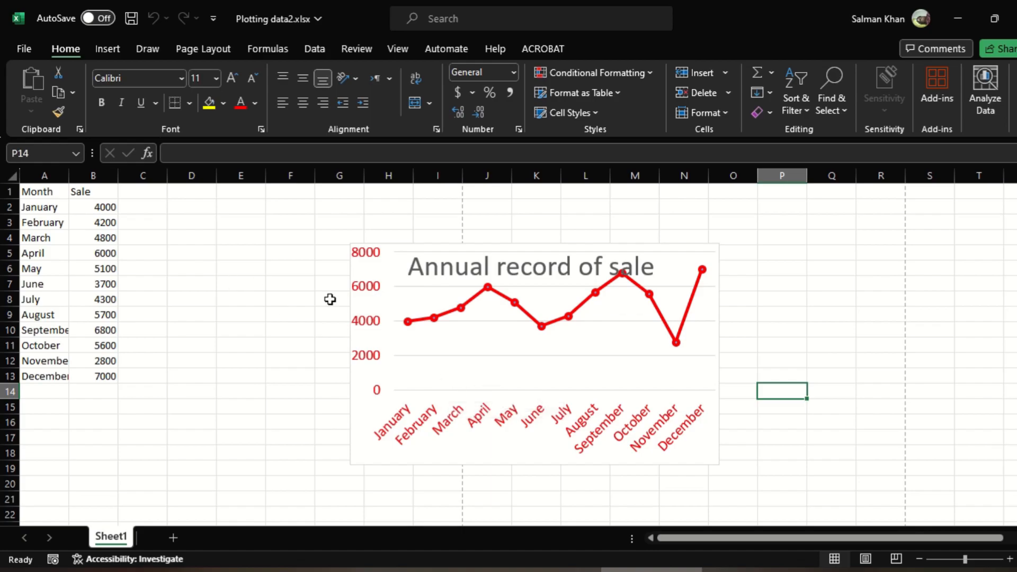
- Enlarge the sales chart by extending its upper-left corner to about cell F2, and shift it slightly right and down
{"action": "left_click", "coordinate": [511, 363]}
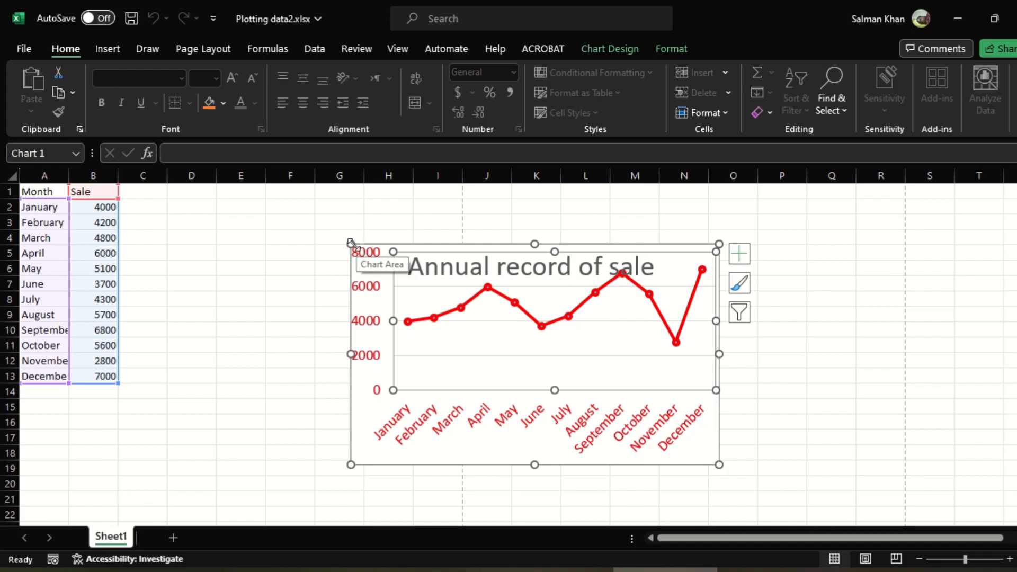
{"action": "left_click_drag", "start_coordinate": [351, 243], "coordinate": [266, 202]}
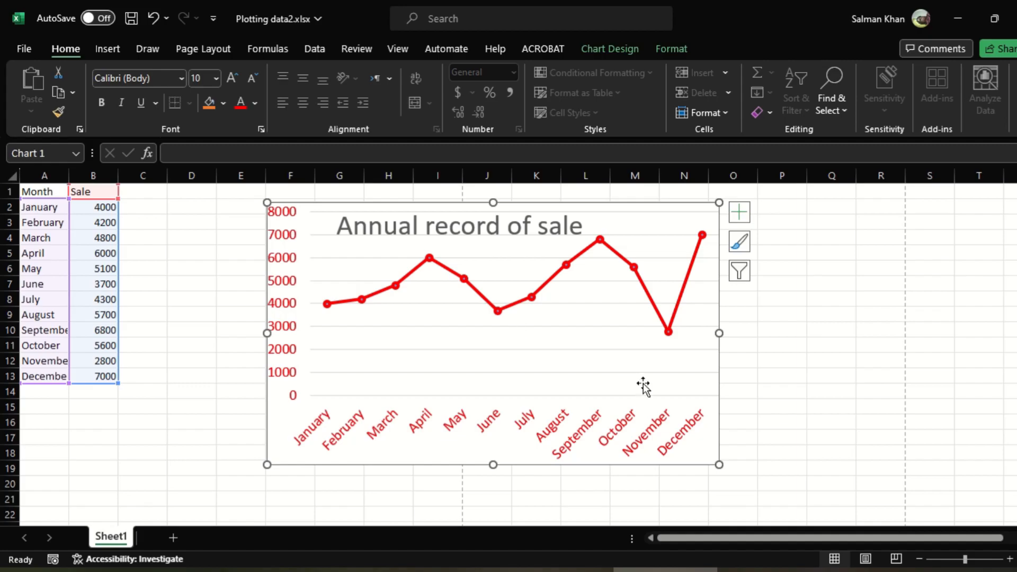
{"action": "left_click", "coordinate": [594, 355]}
{"action": "left_click_drag", "start_coordinate": [484, 447], "coordinate": [509, 450]}
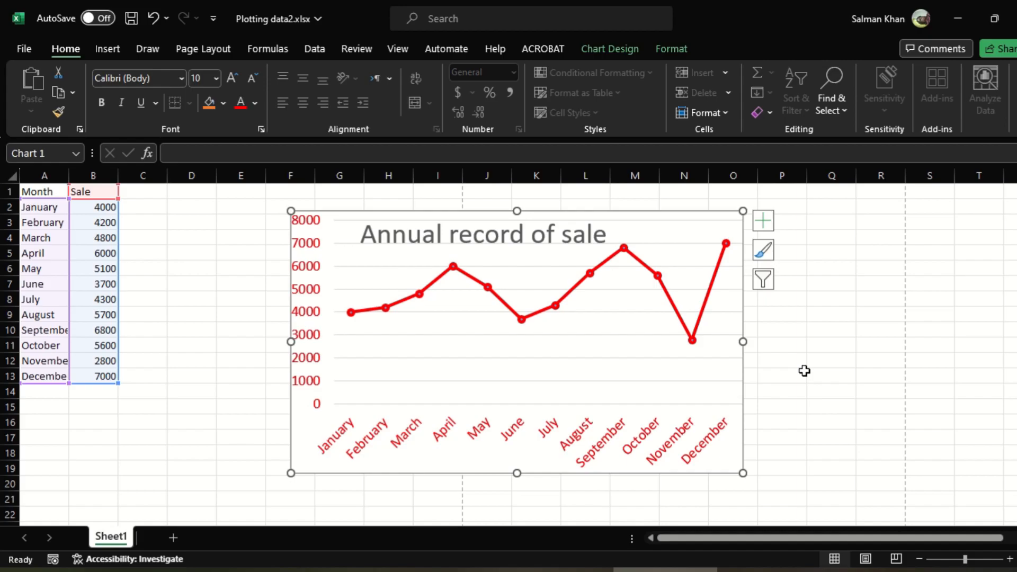
{"action": "left_click", "coordinate": [682, 318]}
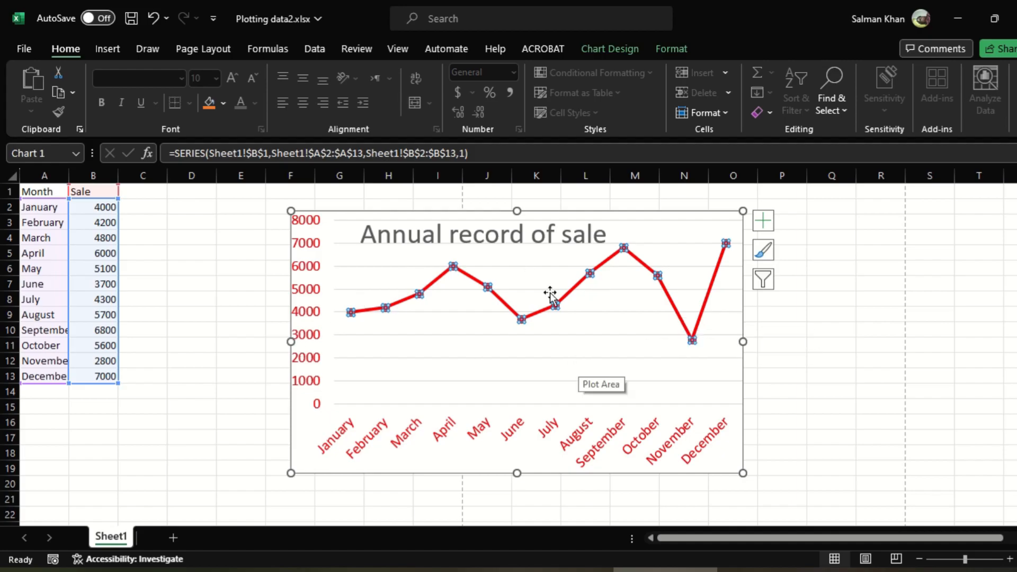
{"action": "left_click", "coordinate": [610, 49]}
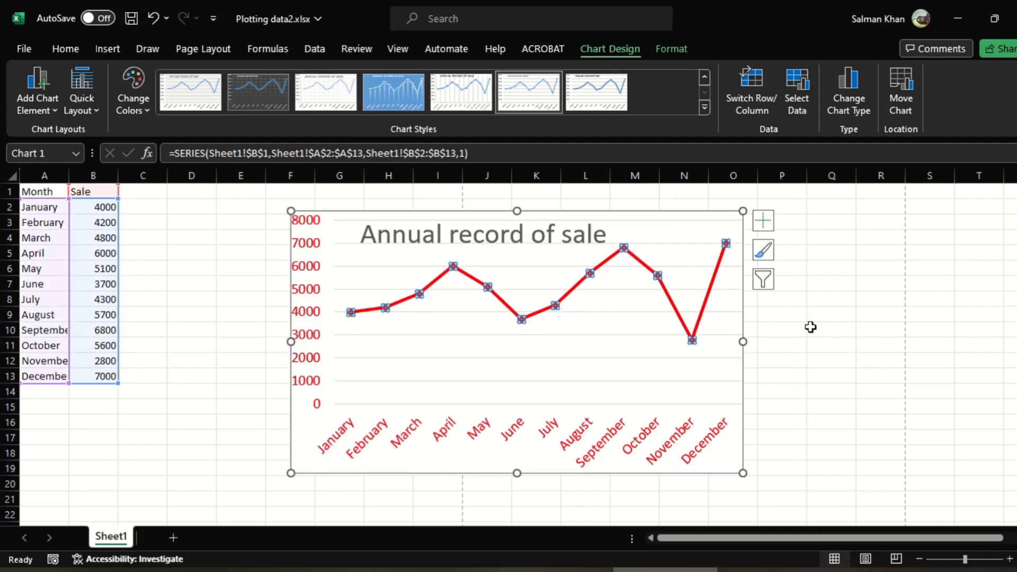
{"action": "left_click", "coordinate": [781, 390]}
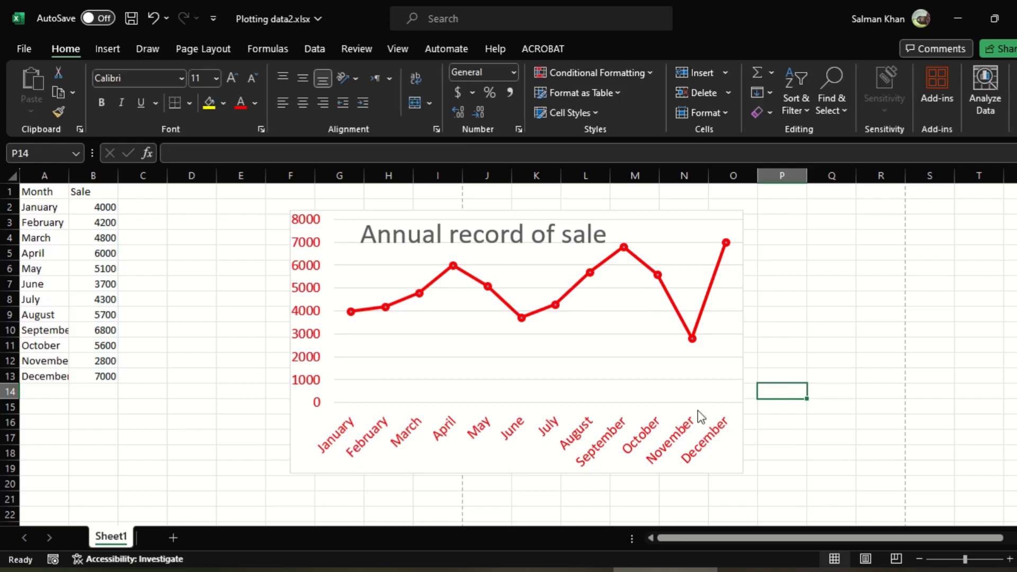
- Move the whole sales chart closer to the data table so that it starts at about cell C2
{"action": "left_click", "coordinate": [698, 410]}
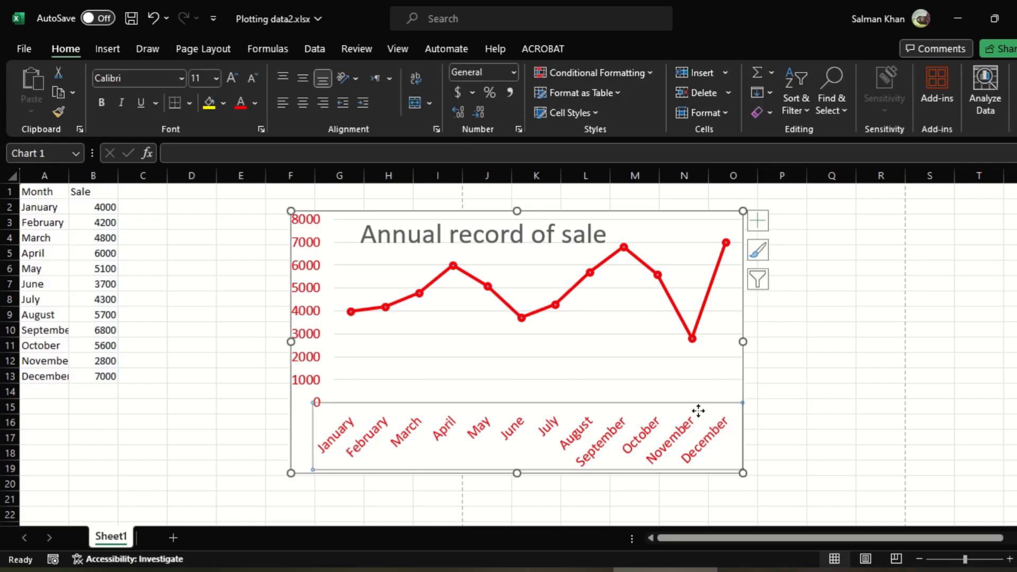
{"action": "left_click", "coordinate": [738, 473]}
{"action": "double_click", "coordinate": [738, 473]}
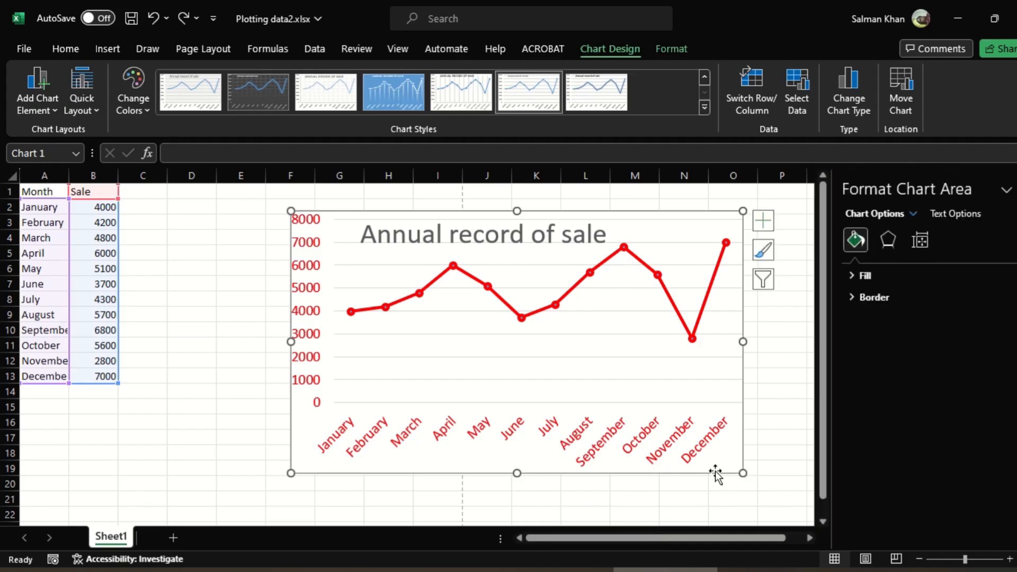
{"action": "left_click_drag", "start_coordinate": [690, 477], "coordinate": [563, 470]}
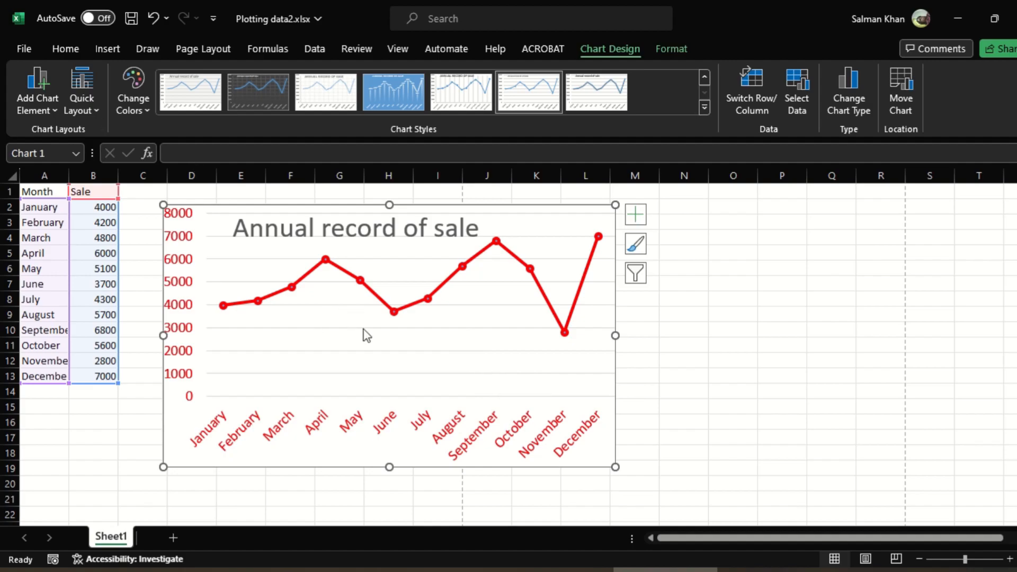
- Save the workbook as a PDF named Plotting data2 in the Video14_embeded folder, replacing the existing file
{"action": "left_click", "coordinate": [24, 48]}
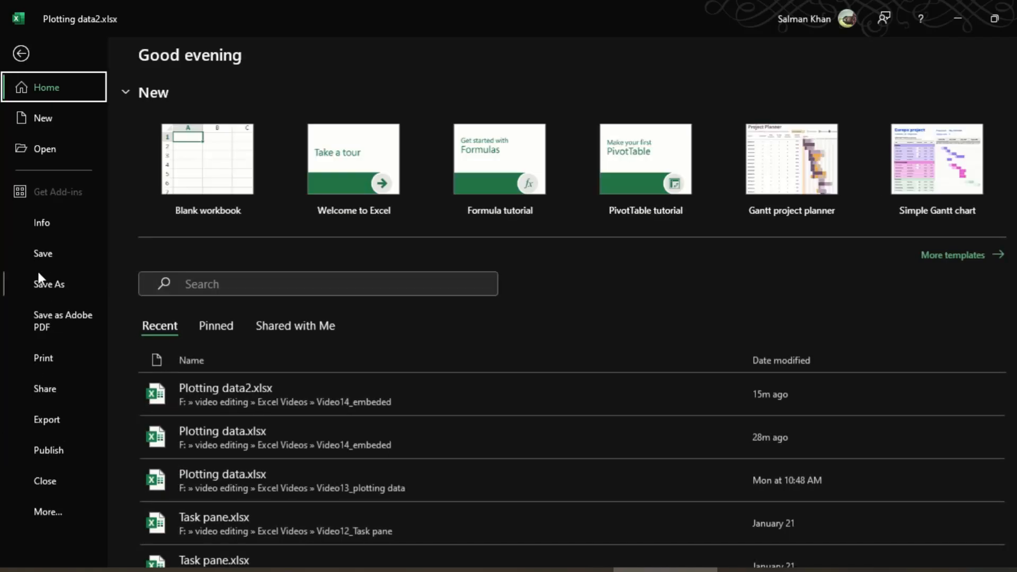
{"action": "left_click", "coordinate": [52, 286]}
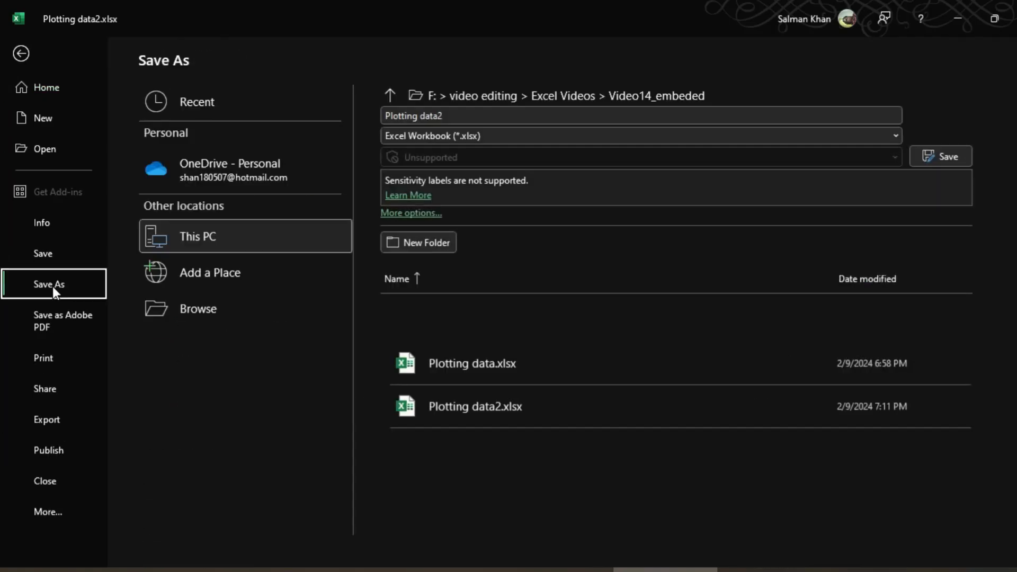
{"action": "left_click", "coordinate": [448, 115]}
{"action": "left_click", "coordinate": [459, 116]}
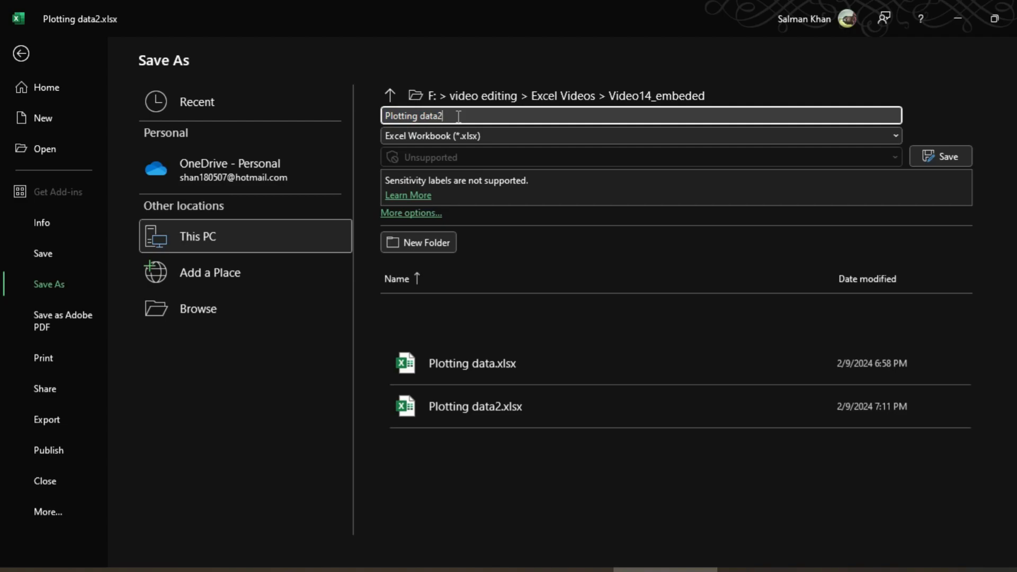
{"action": "left_click", "coordinate": [516, 142]}
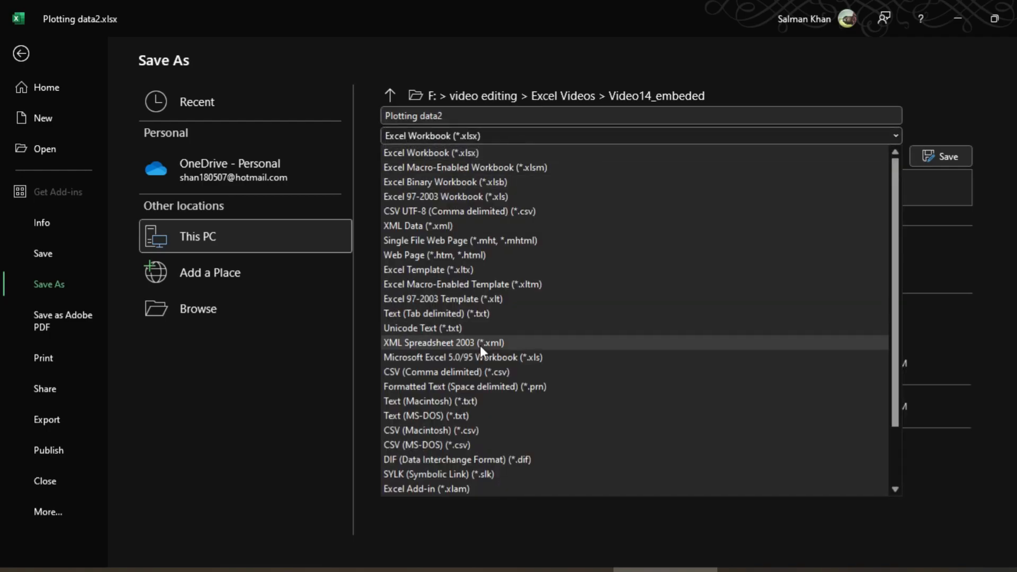
{"action": "scroll", "coordinate": [480, 345], "scroll_direction": "down", "scroll_amount": 2}
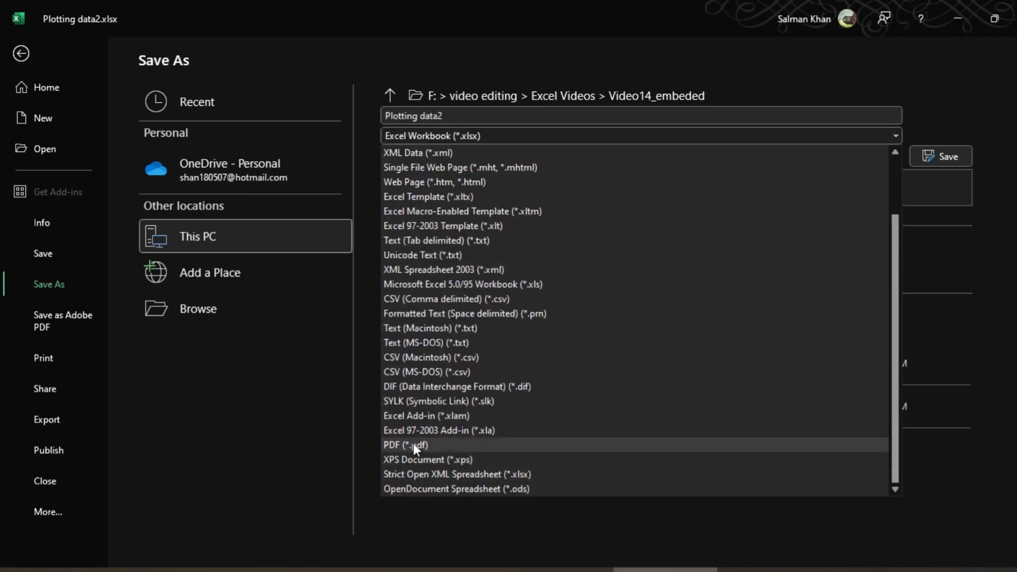
{"action": "left_click", "coordinate": [414, 445]}
{"action": "left_click", "coordinate": [942, 158]}
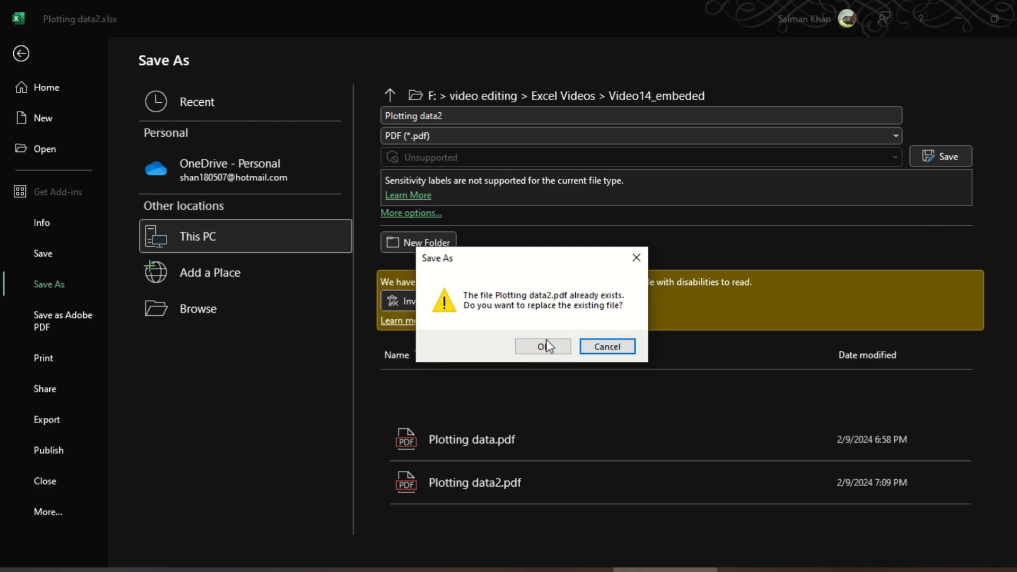
{"action": "left_click", "coordinate": [540, 345]}
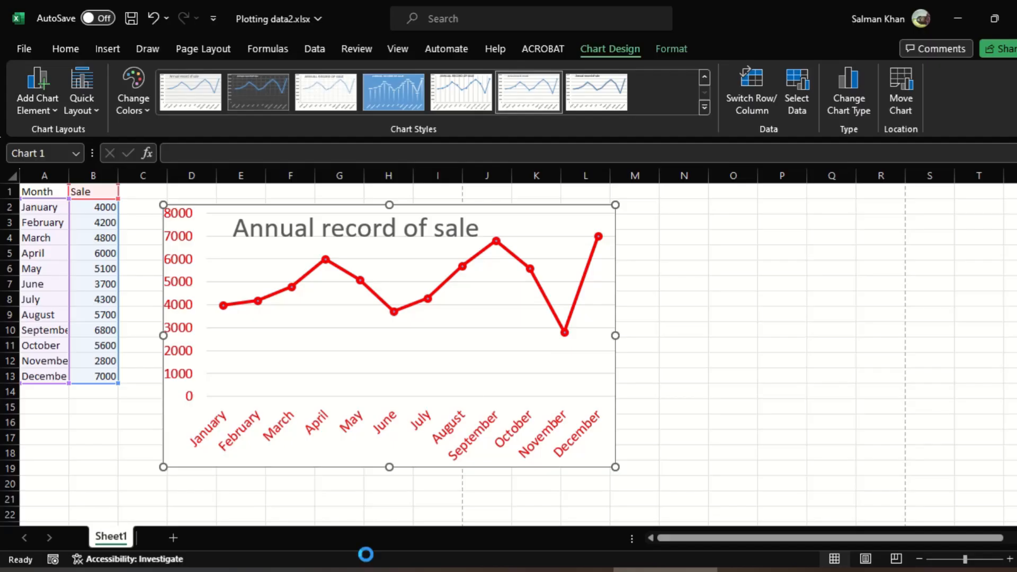
- Switch to File Explorer and open Plotting data2.pdf to examine the exported sheet and chart
{"action": "left_click", "coordinate": [353, 570]}
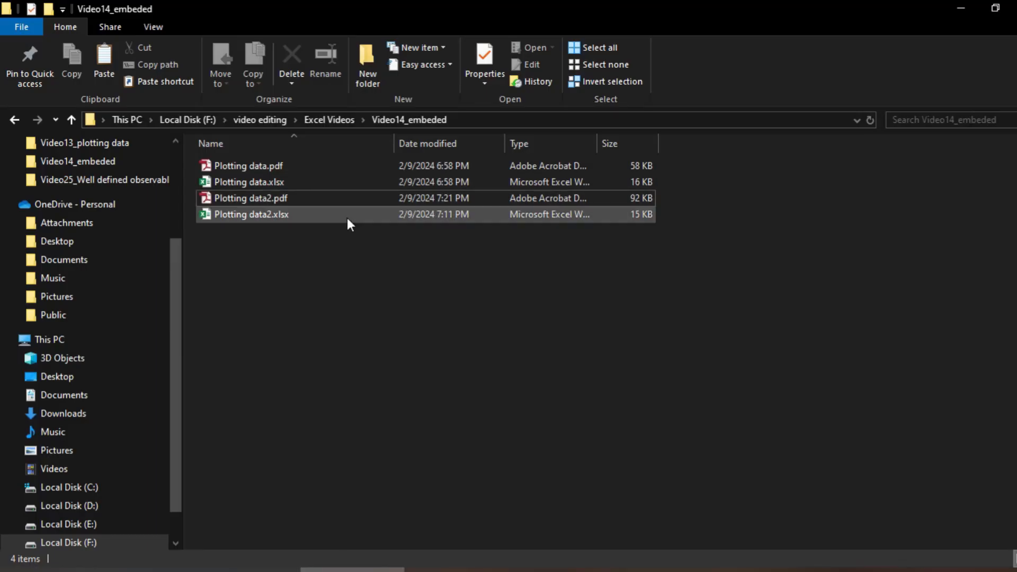
{"action": "double_click", "coordinate": [280, 197]}
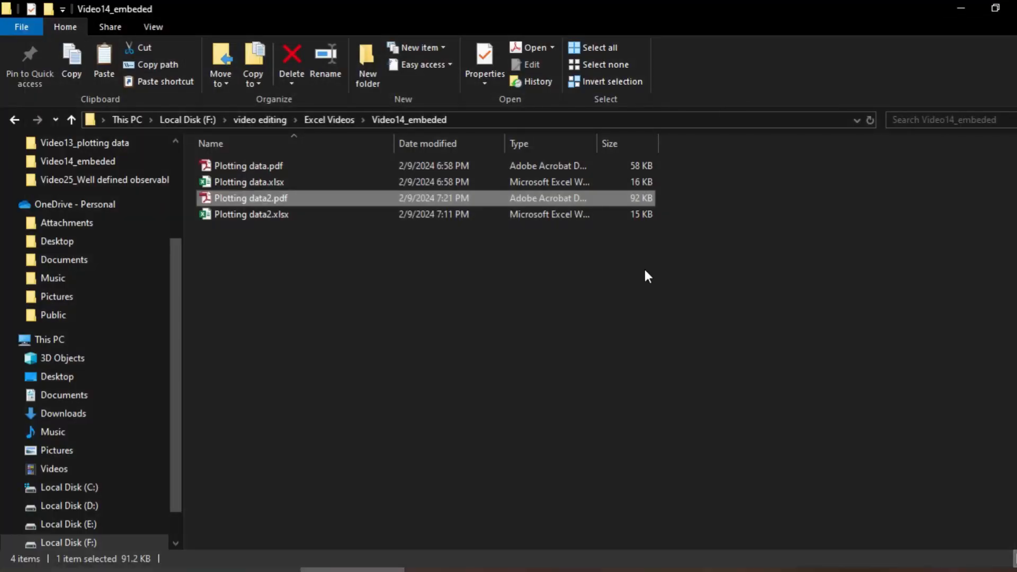
{"action": "left_click", "coordinate": [645, 272]}
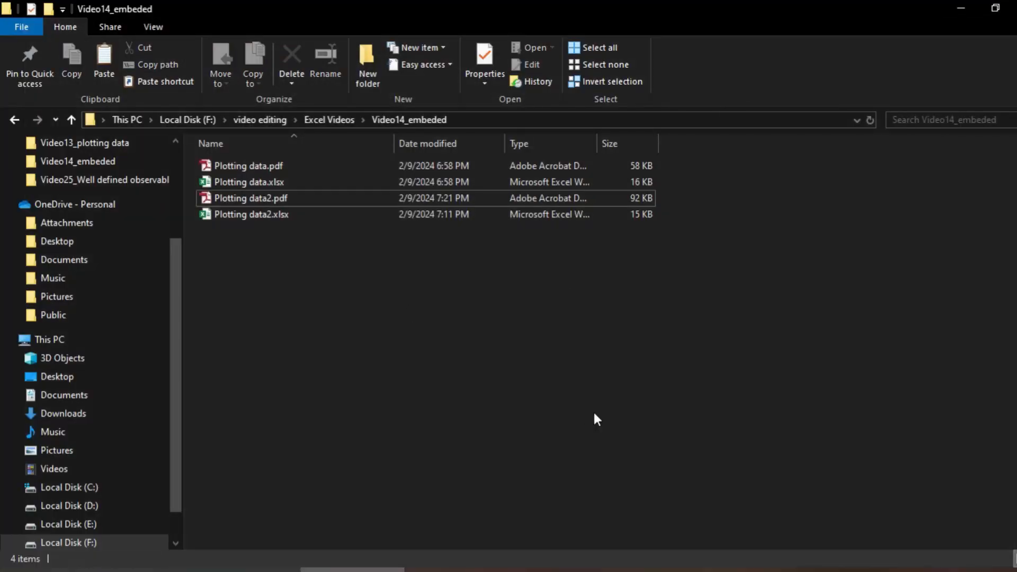
- Switch back to Excel and move the embedded sales chart to a new chart sheet
{"action": "left_click", "coordinate": [683, 569]}
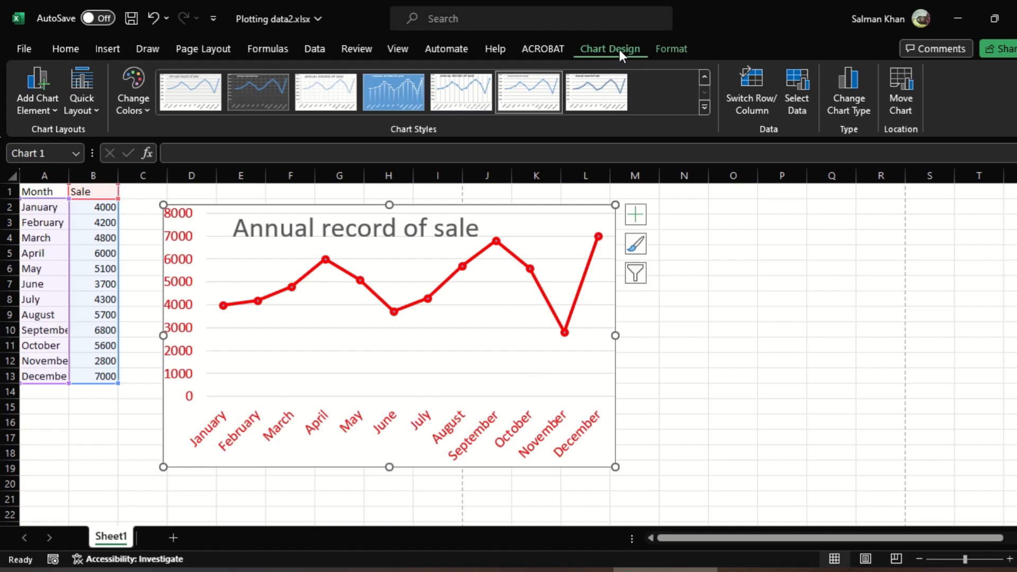
{"action": "left_click", "coordinate": [900, 96]}
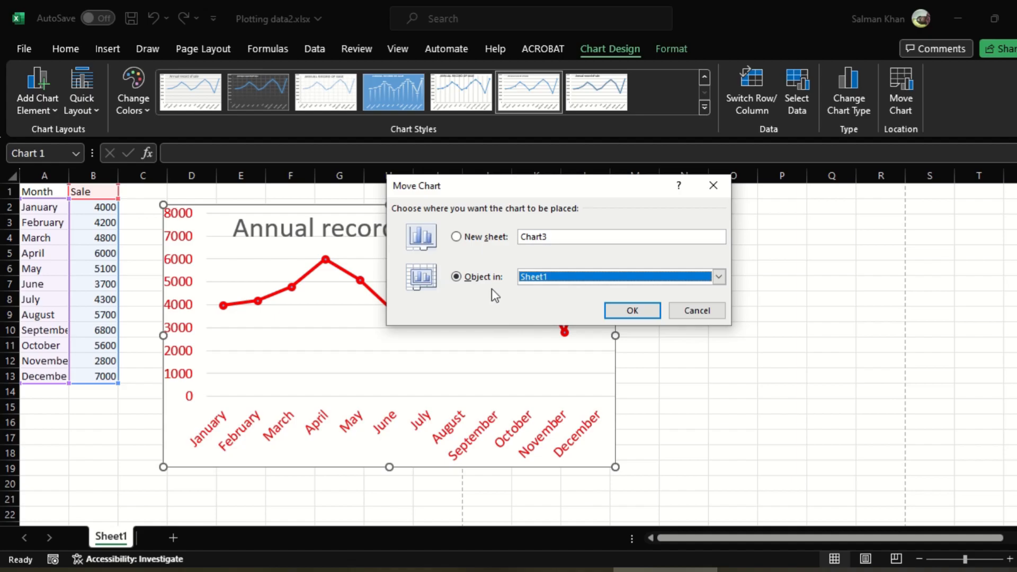
{"action": "left_click", "coordinate": [459, 239]}
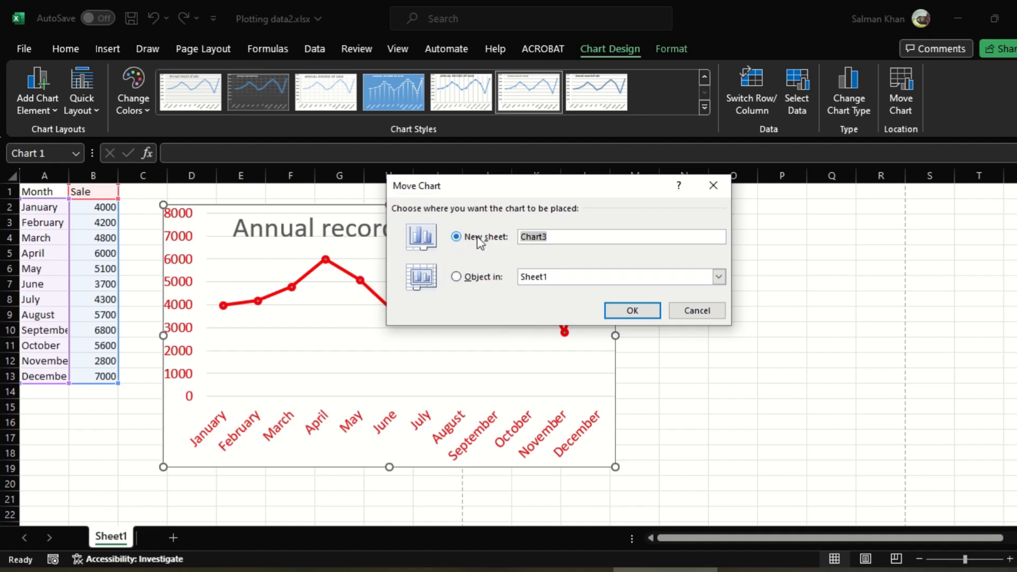
{"action": "left_click", "coordinate": [639, 314]}
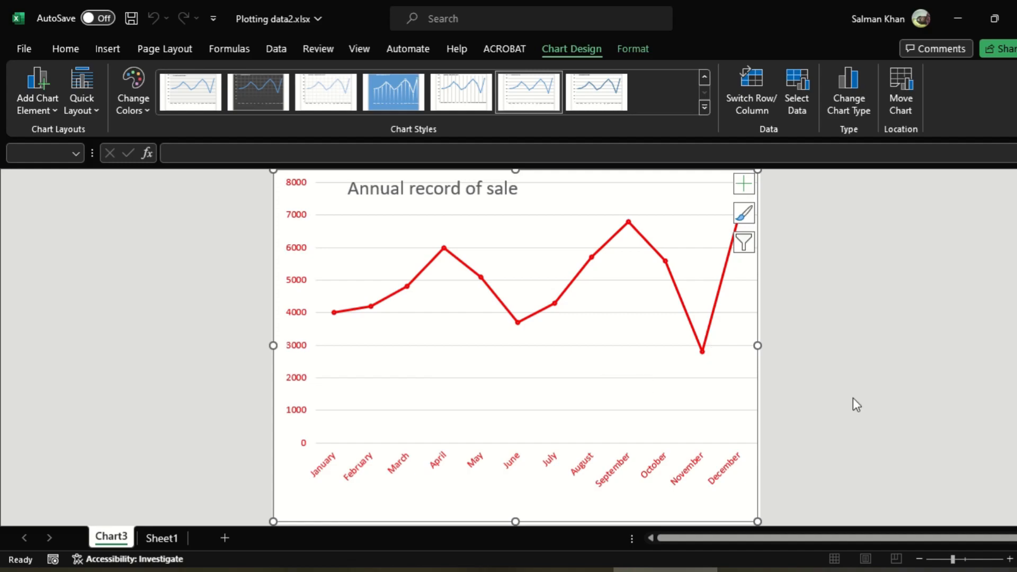
- Change the outline color of the Sale data series line to the standard green
{"action": "scroll", "coordinate": [853, 398], "scroll_direction": "up", "scroll_amount": 1}
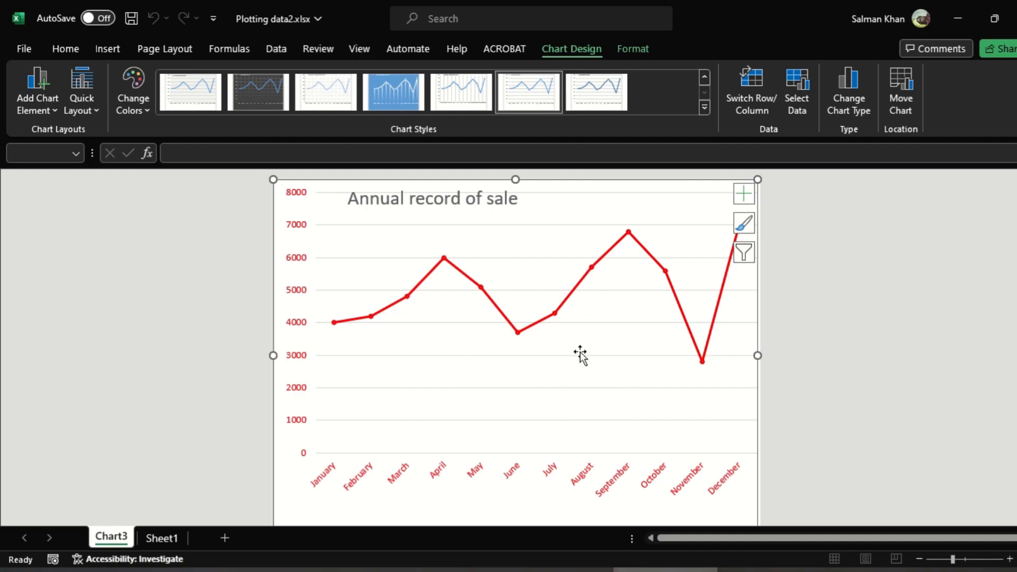
{"action": "left_click", "coordinate": [567, 301]}
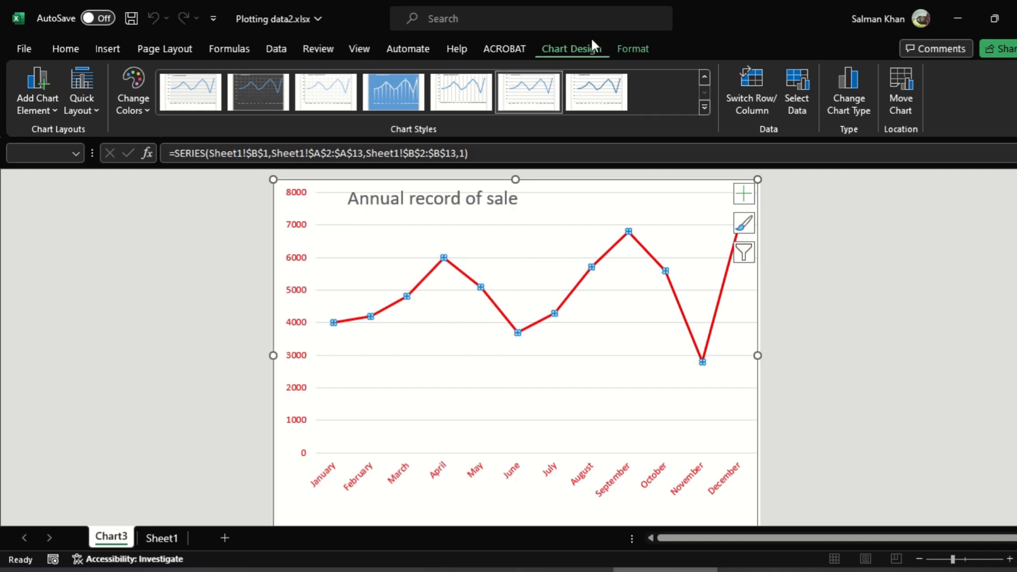
{"action": "left_click", "coordinate": [633, 48]}
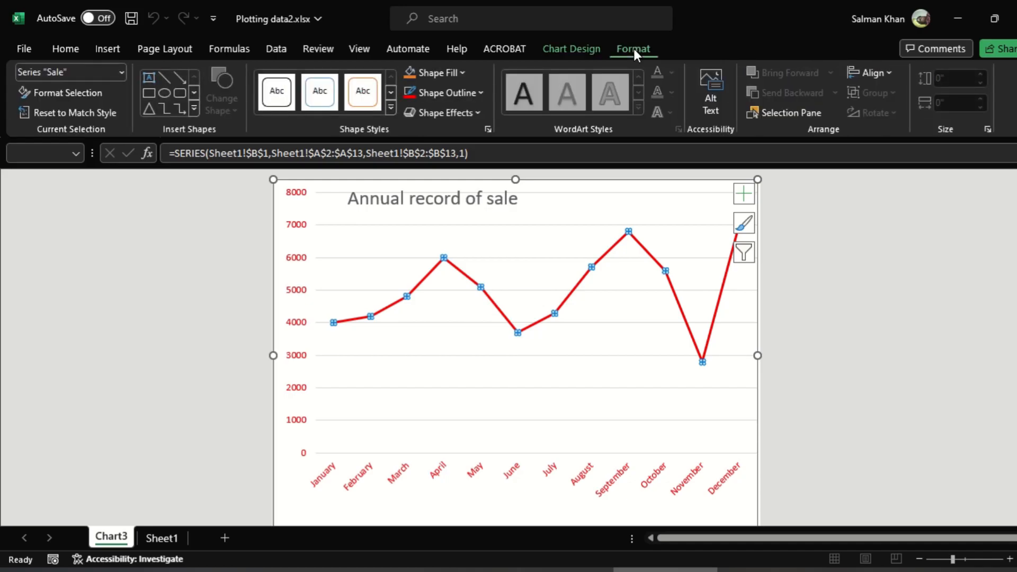
{"action": "left_click", "coordinate": [444, 95]}
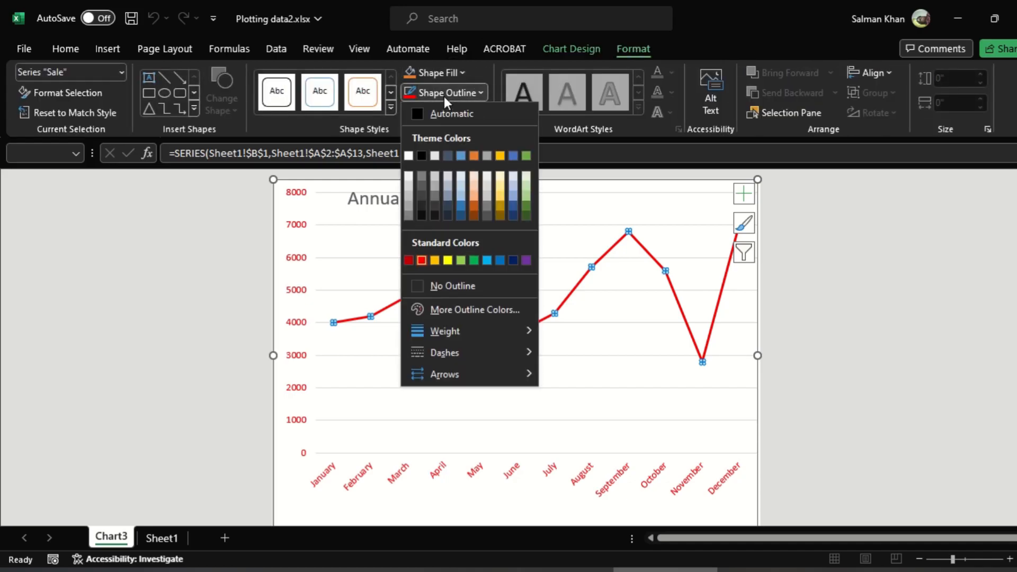
{"action": "left_click", "coordinate": [473, 260]}
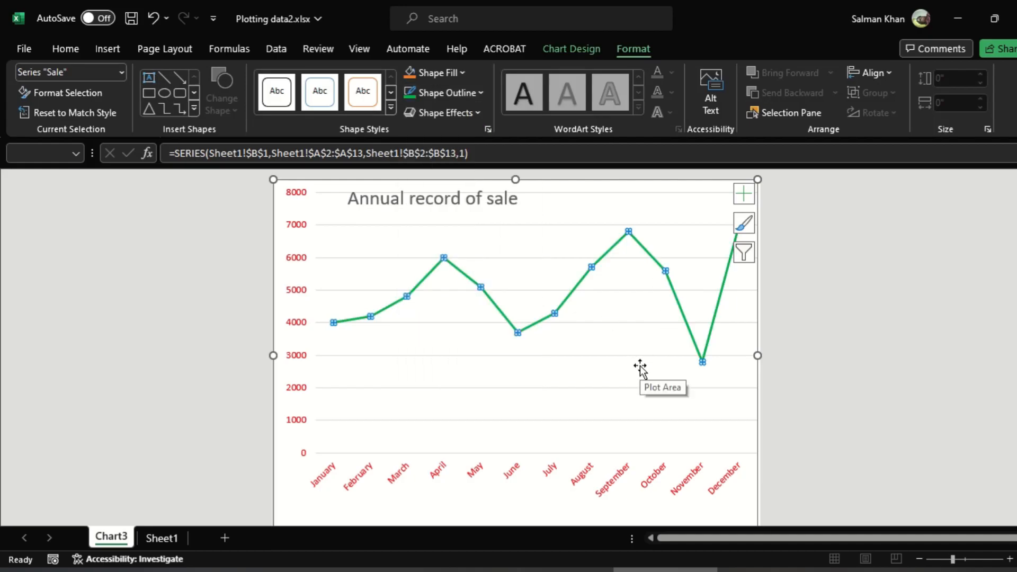
- Set the font color of the vertical value axis labels to the standard green
{"action": "left_click", "coordinate": [303, 325]}
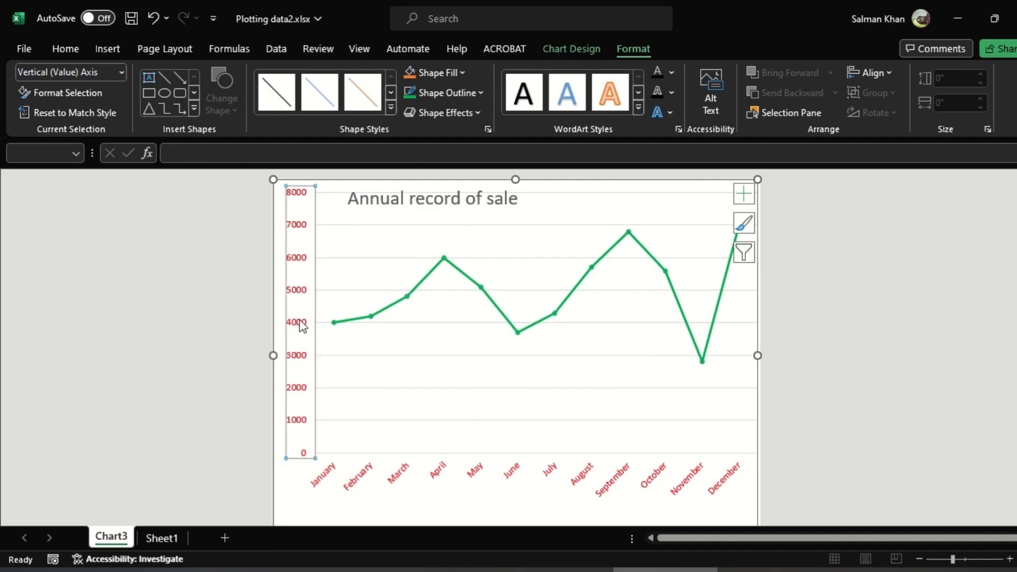
{"action": "left_click", "coordinate": [76, 48]}
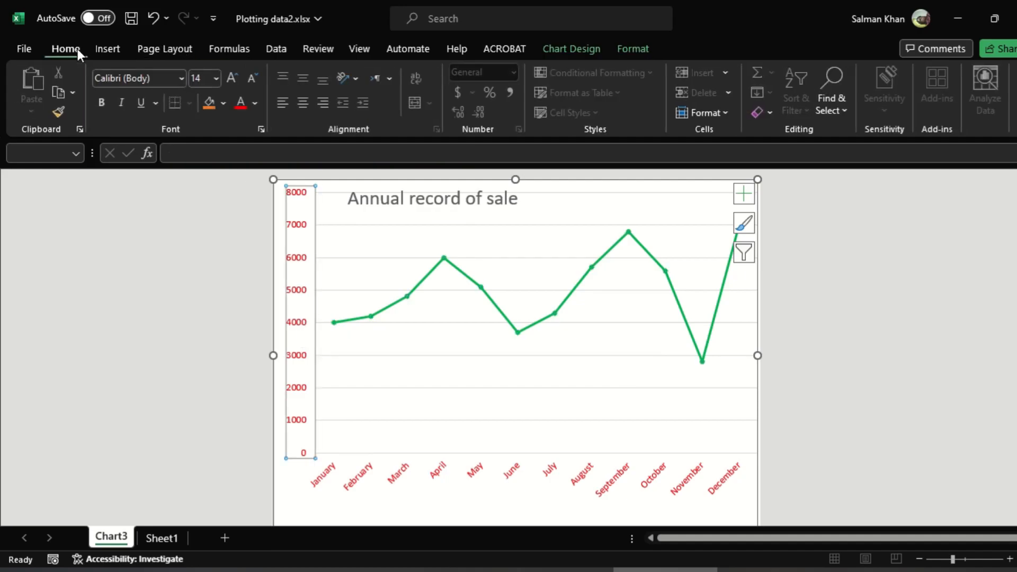
{"action": "left_click", "coordinate": [253, 104]}
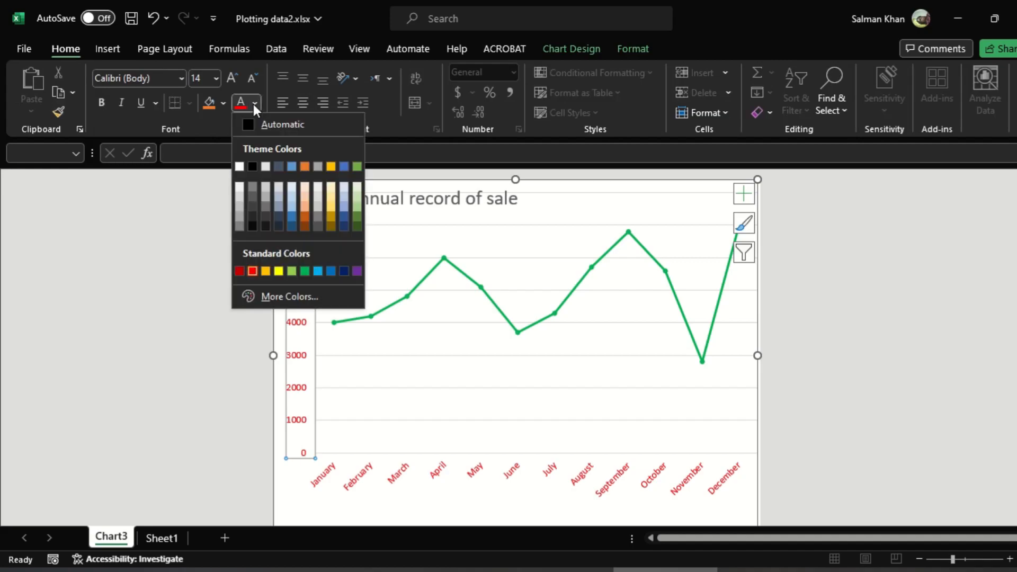
{"action": "left_click", "coordinate": [305, 270]}
{"action": "left_click", "coordinate": [231, 336]}
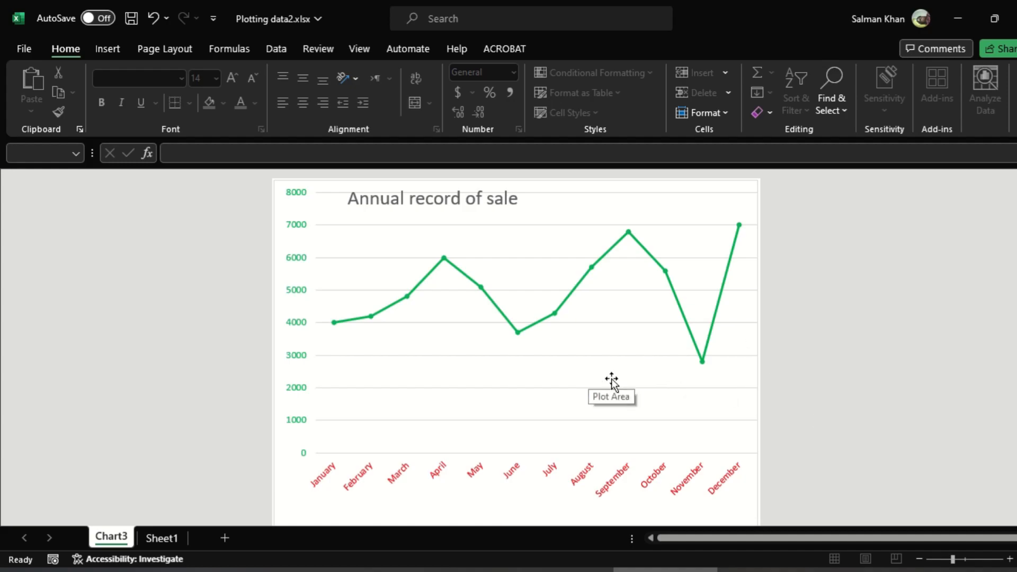
- Move the chart from its chart sheet back into Sheet1 as an embedded object and deselect it
{"action": "left_click", "coordinate": [559, 382]}
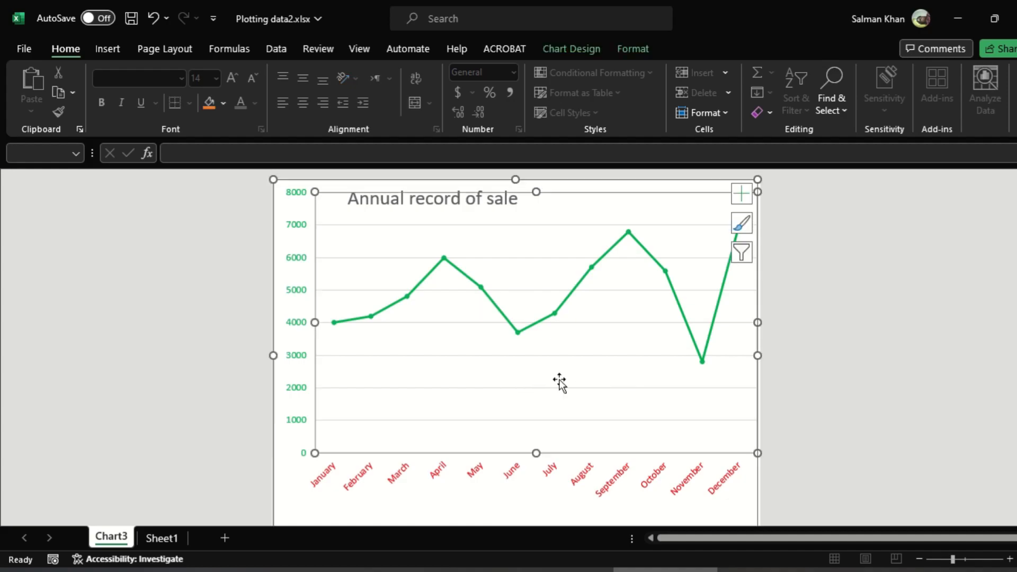
{"action": "left_click", "coordinate": [564, 50]}
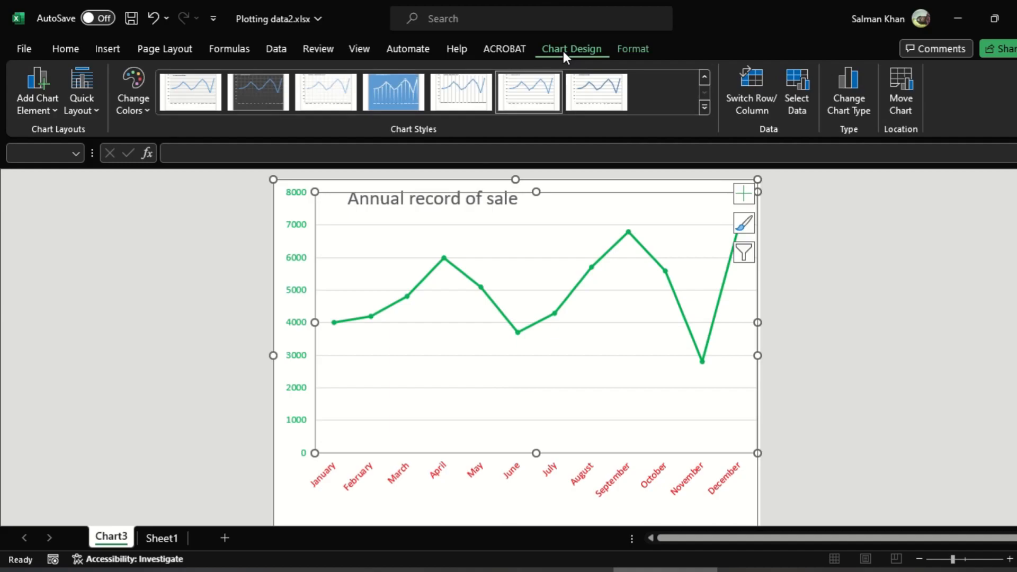
{"action": "left_click", "coordinate": [902, 97]}
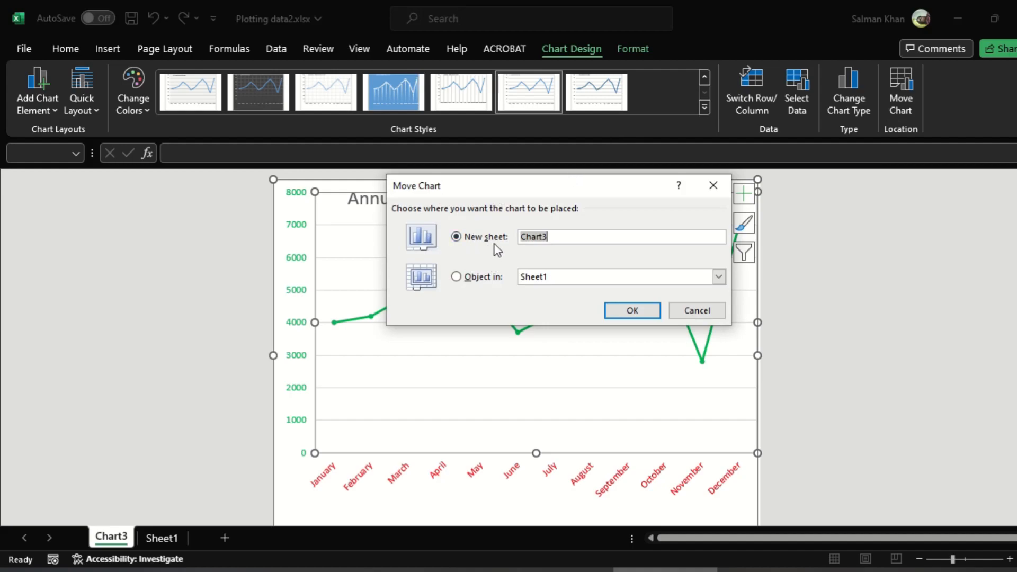
{"action": "left_click", "coordinate": [456, 278]}
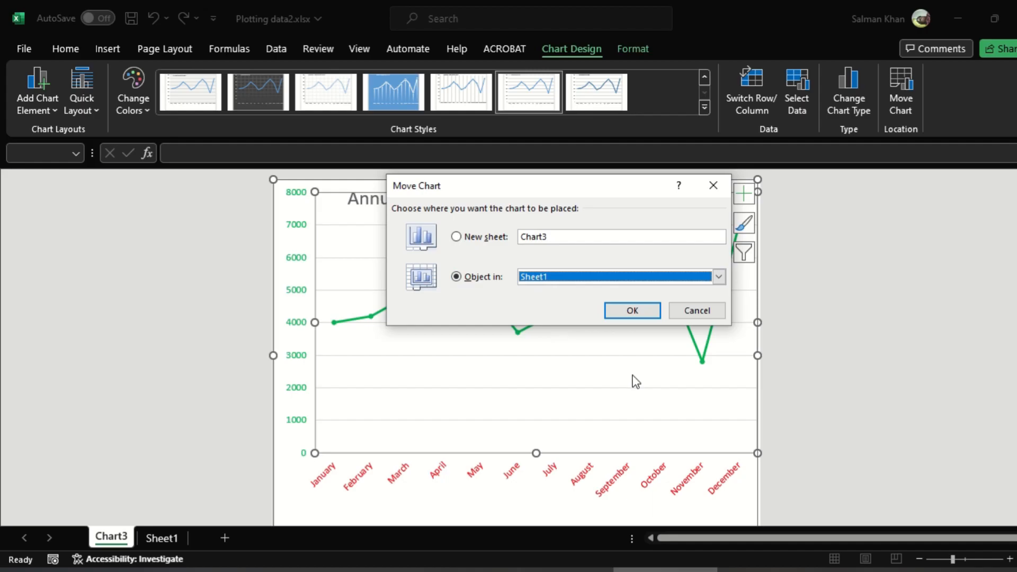
{"action": "left_click", "coordinate": [632, 311]}
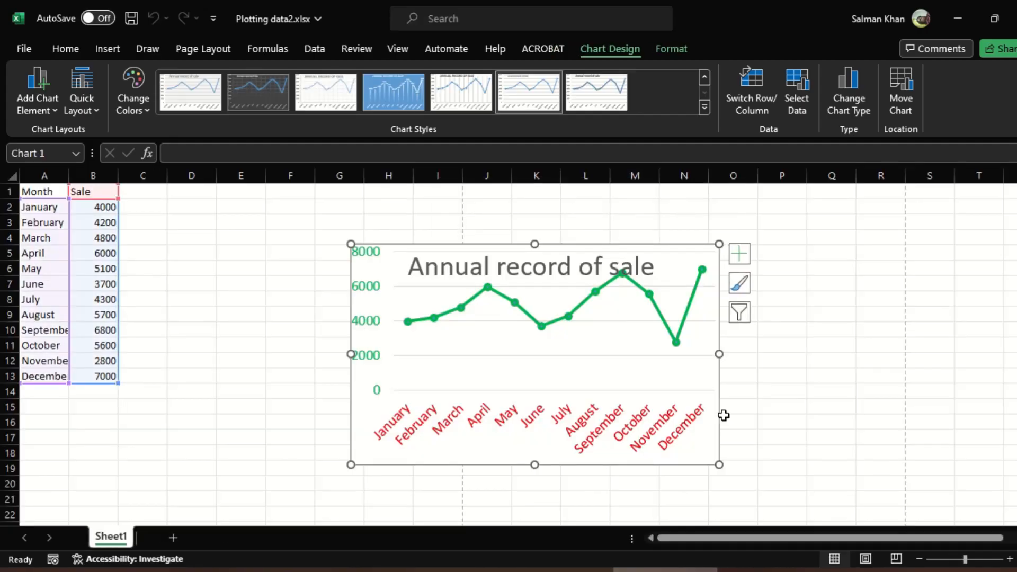
{"action": "left_click", "coordinate": [811, 403]}
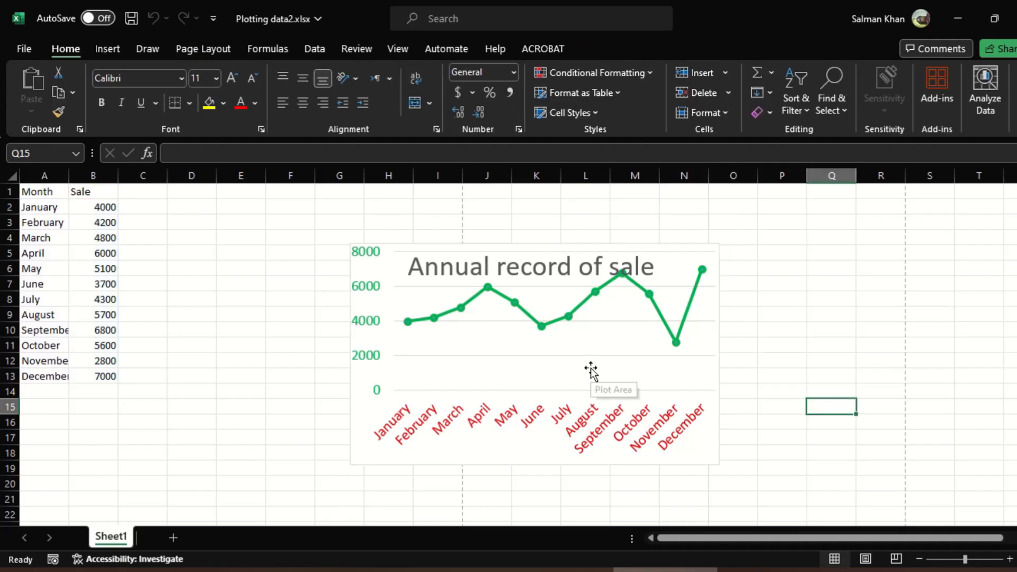